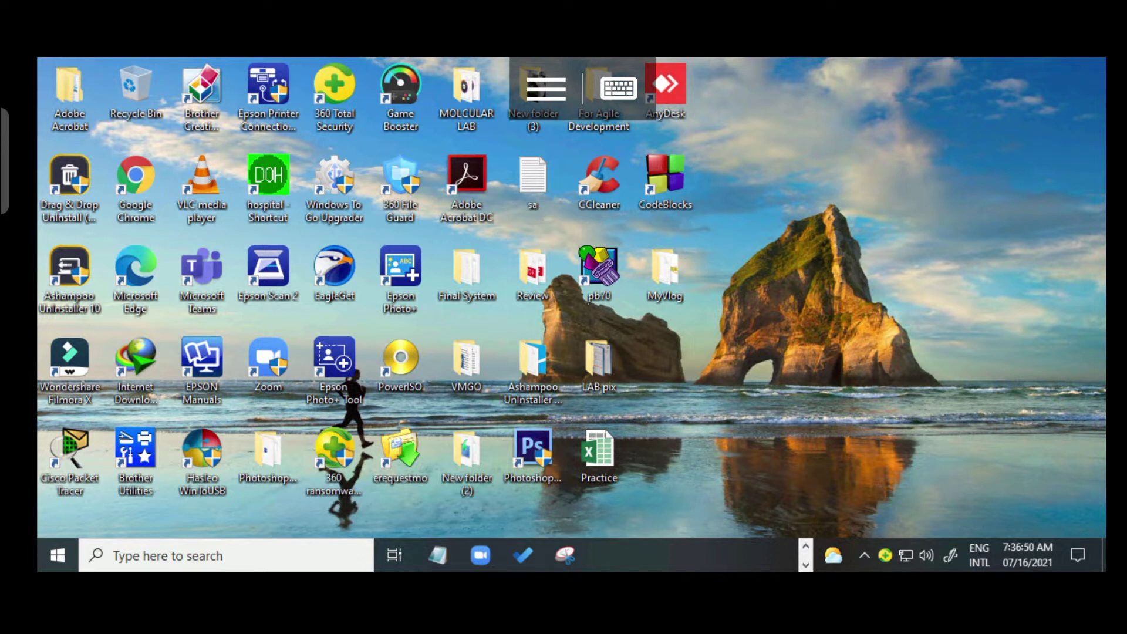
Launch Word 2016 from Start menu search, skip activation, and create a blank document.
click(57, 554)
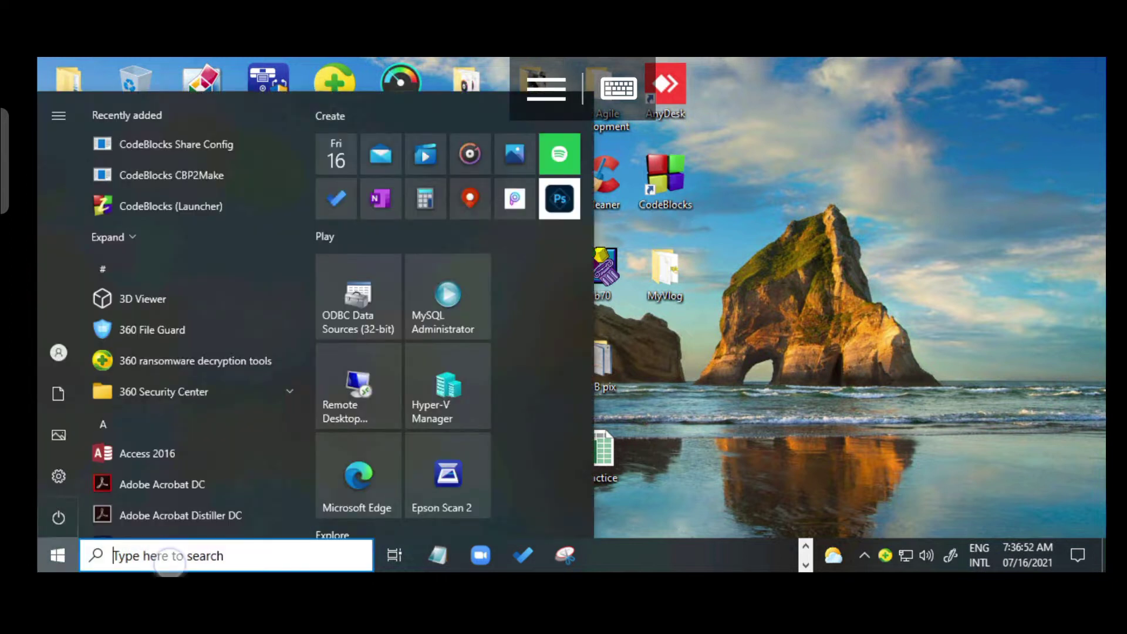
click(169, 560)
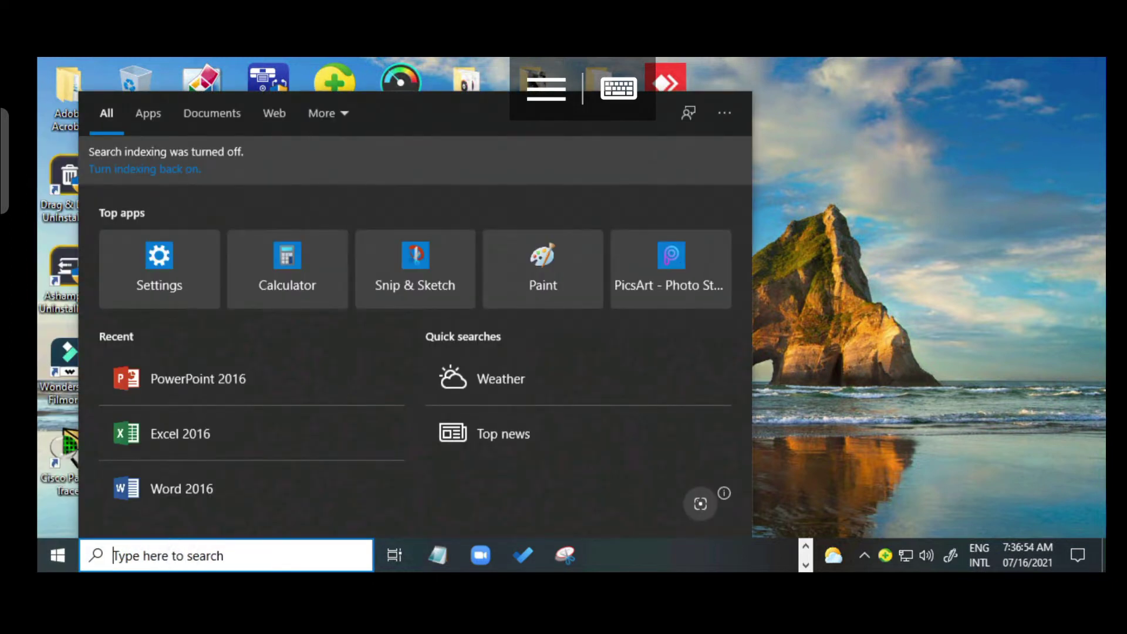
click(181, 488)
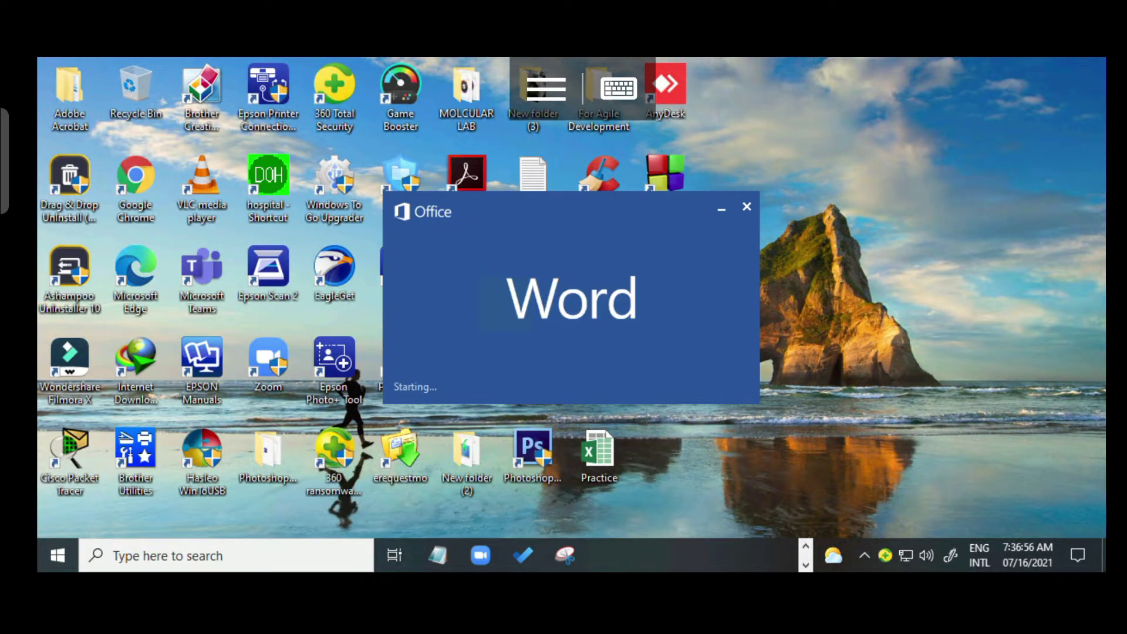
key(Escape)
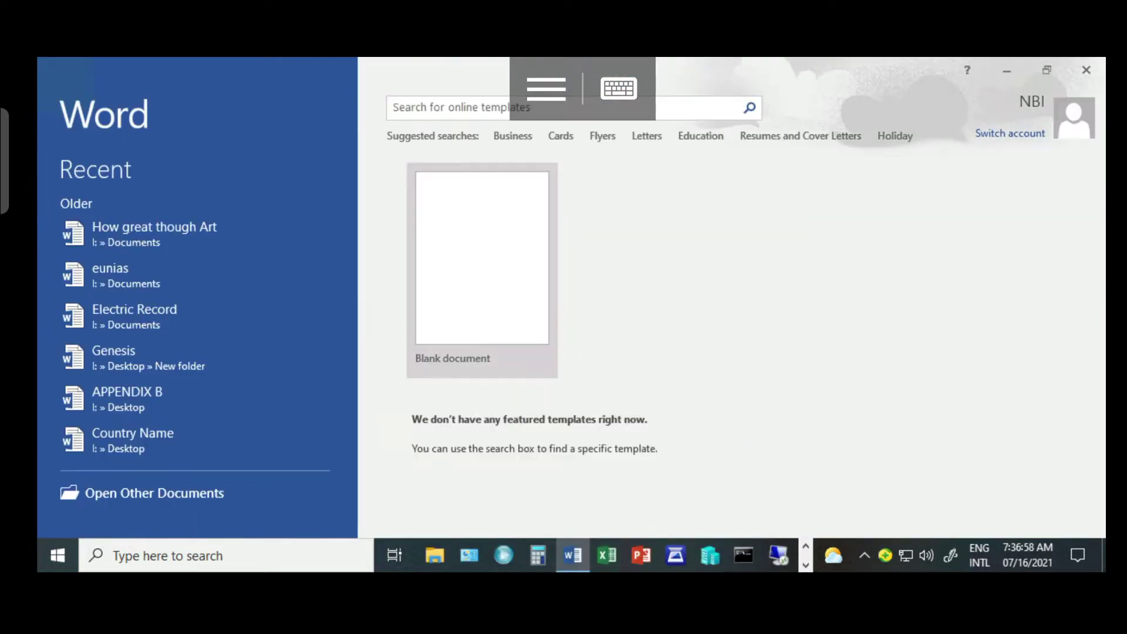
click(499, 293)
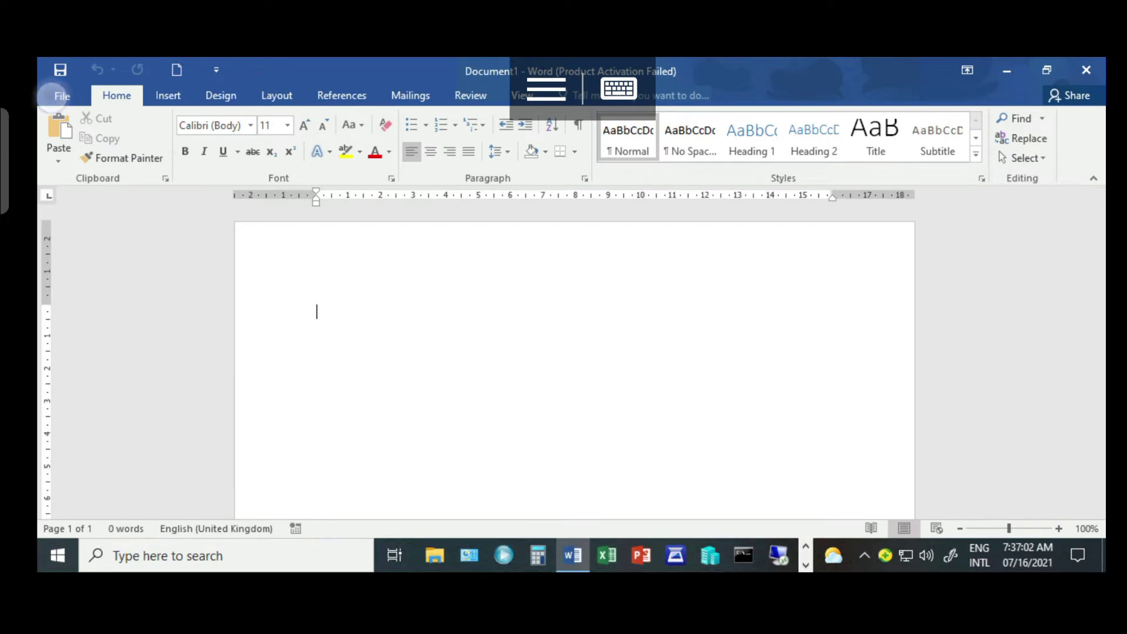
Open the Save category of Word Options and select the AutoRecover minutes box.
click(62, 96)
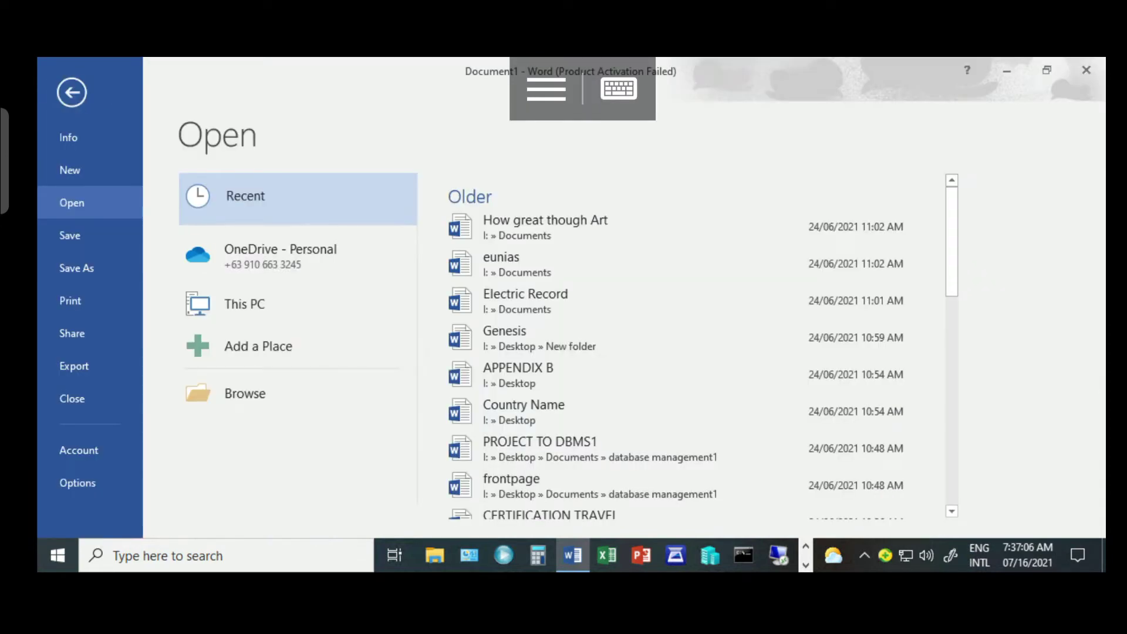
click(74, 484)
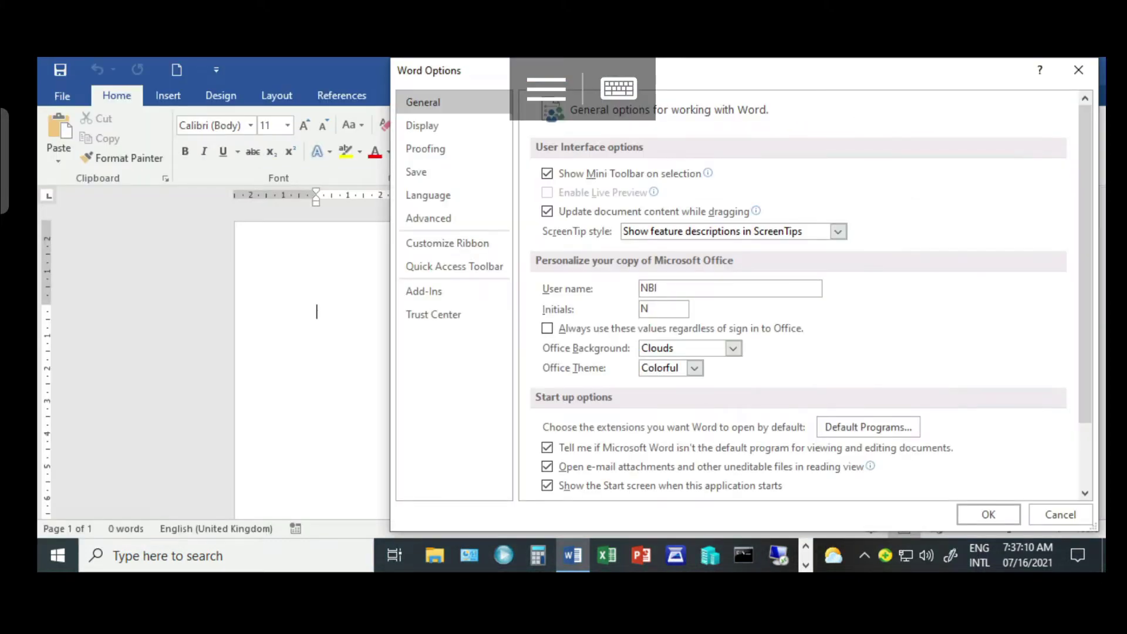
click(416, 171)
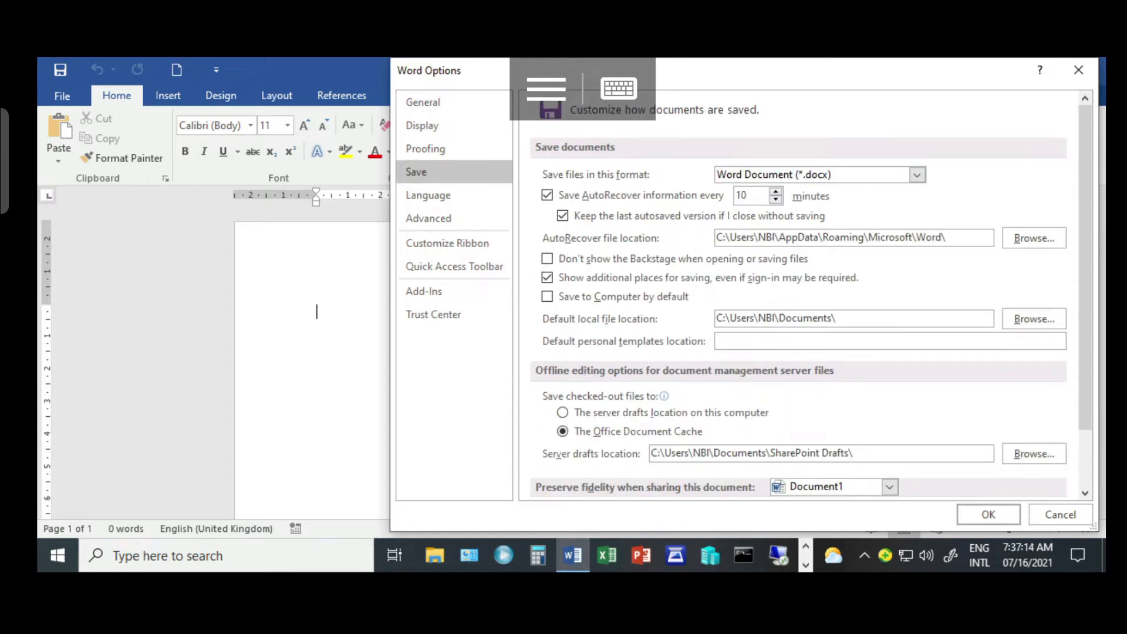
click(747, 195)
Re-enable Save AutoRecover information and change its interval from 10 to 1 minute.
key(alt+a)
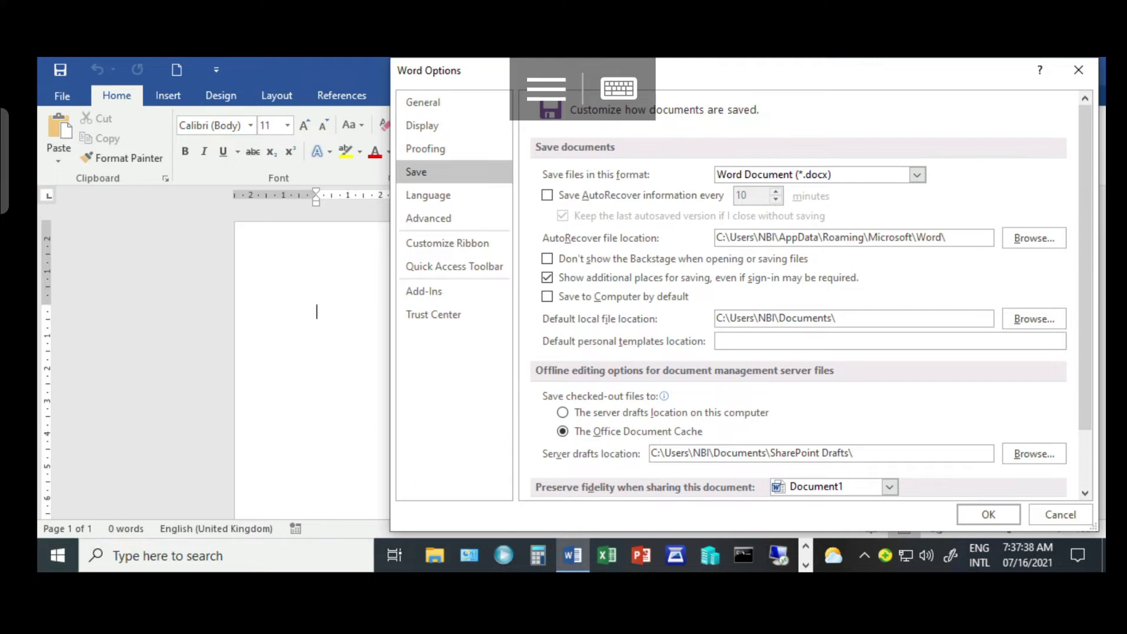
key(alt+a)
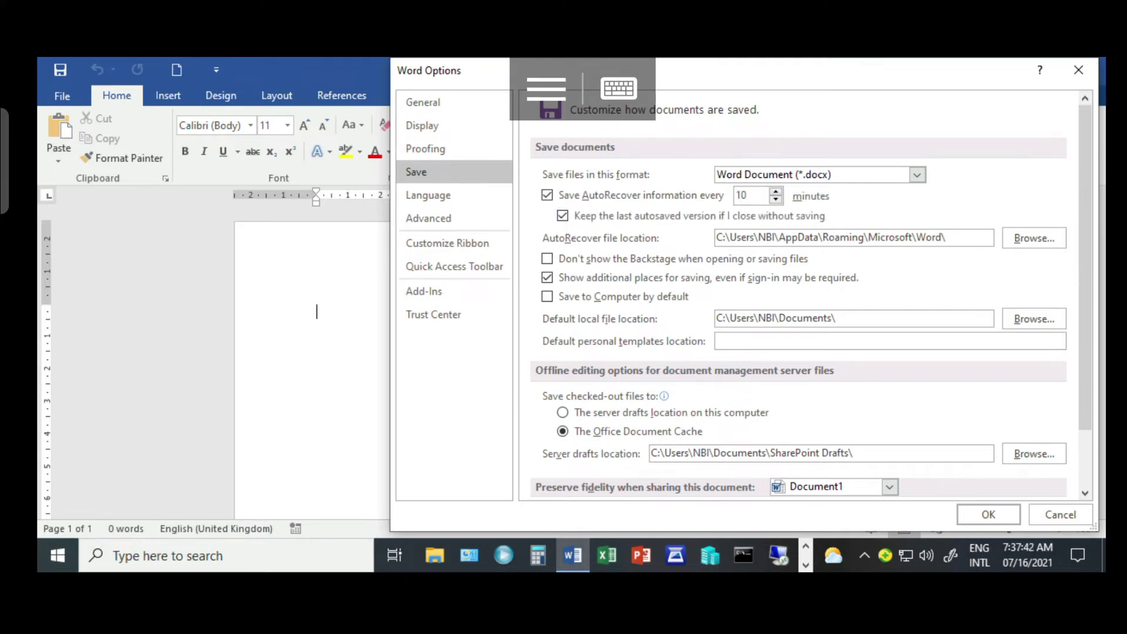
click(740, 195)
double_click(741, 195)
text(10)
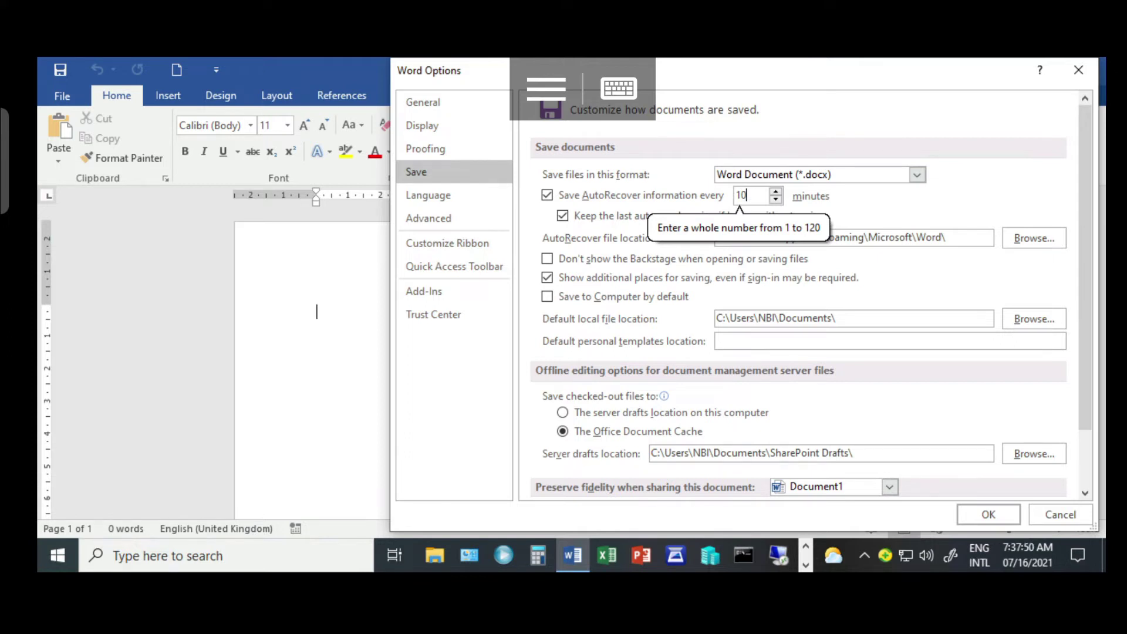
click(619, 88)
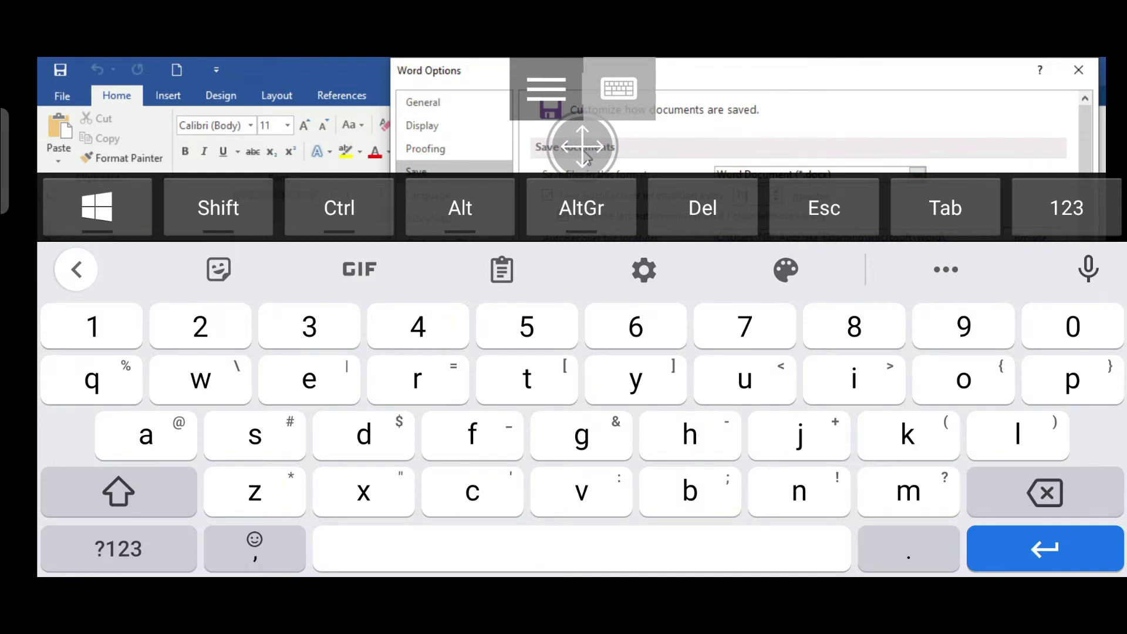
key(BackSpace)
click(619, 88)
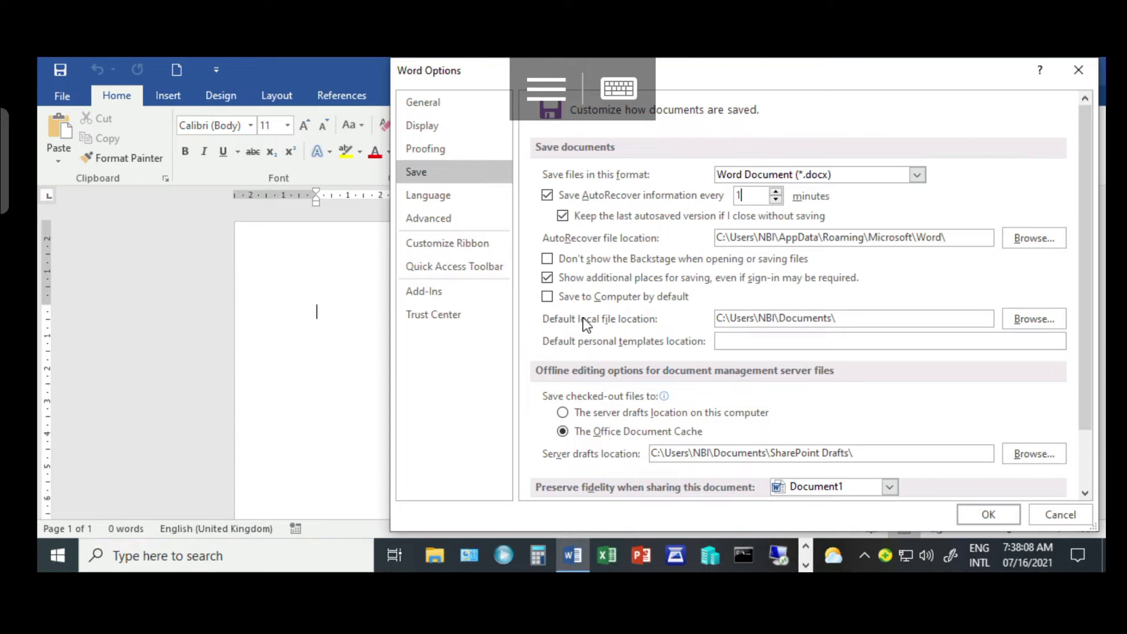
Confirm the 1-minute AutoRecover setting with OK.
click(989, 514)
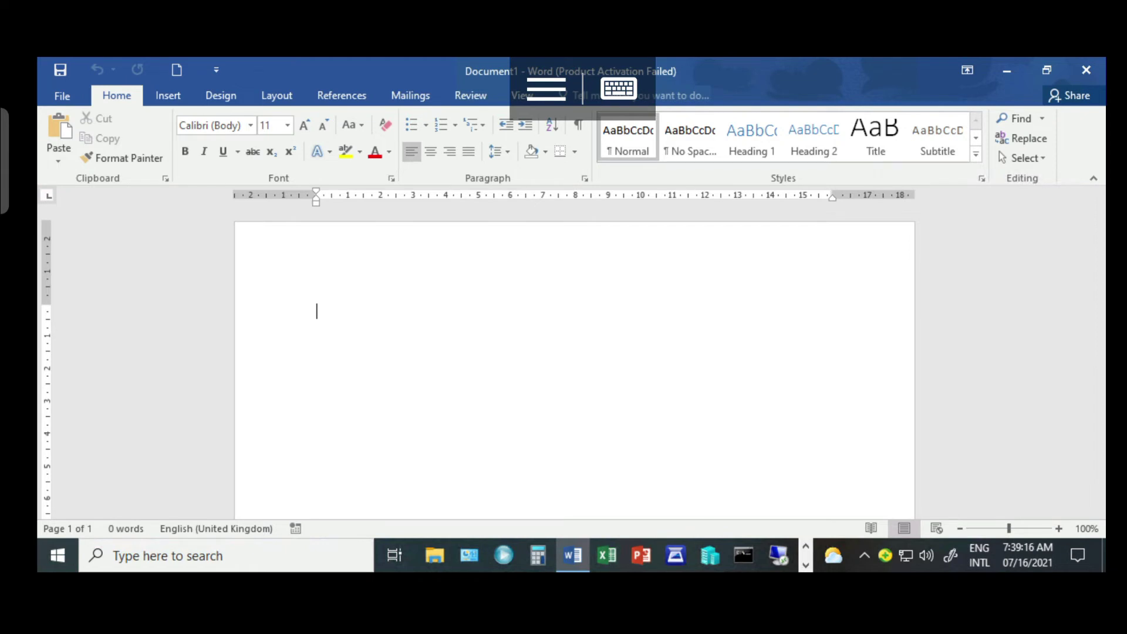
Reopen the Save options and leave the AutoRecover file location at its default folder.
click(63, 96)
click(79, 481)
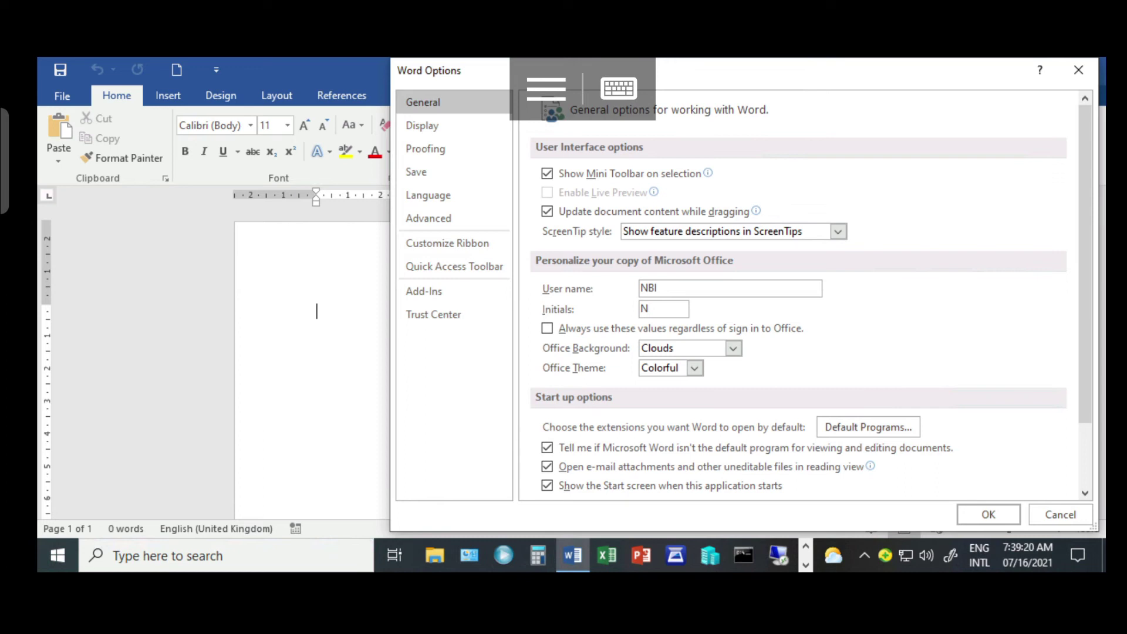
click(419, 172)
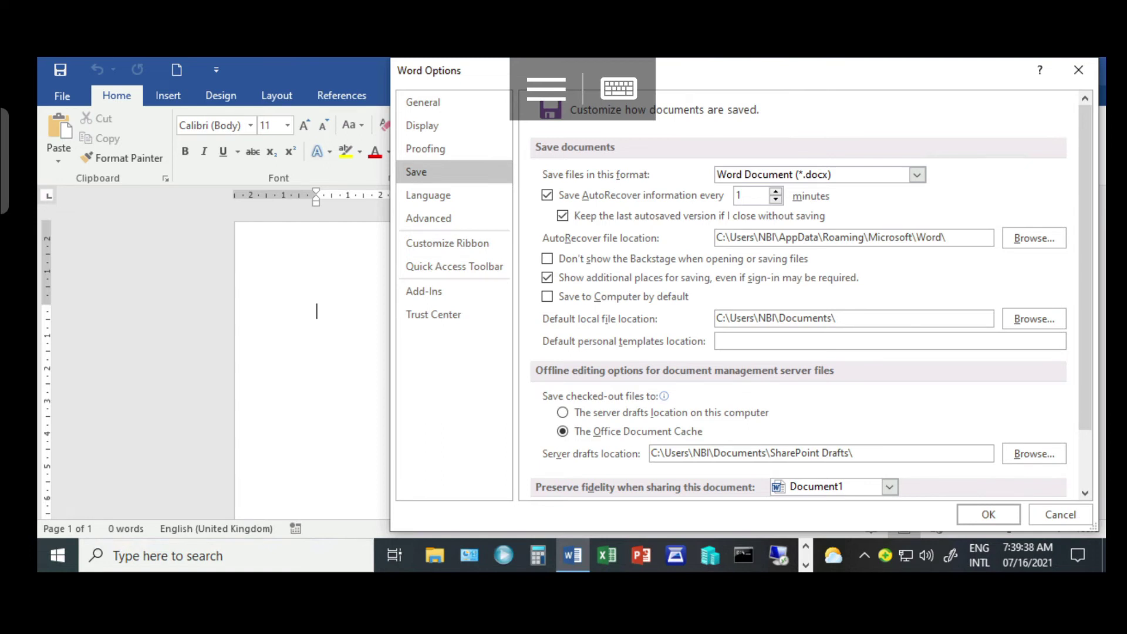
click(1034, 238)
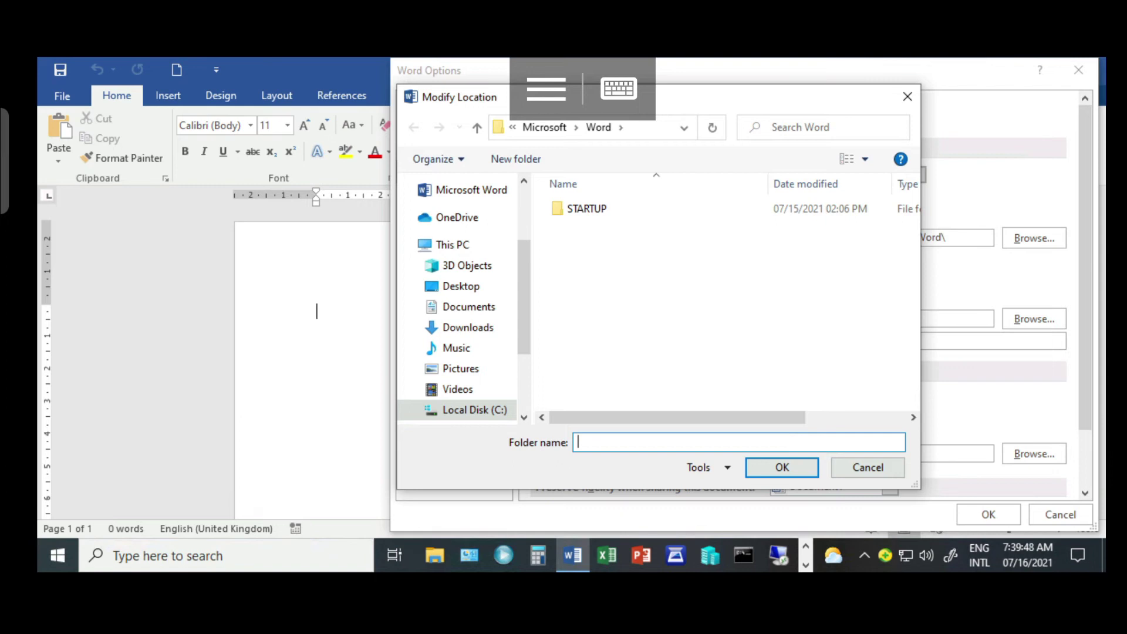
click(868, 467)
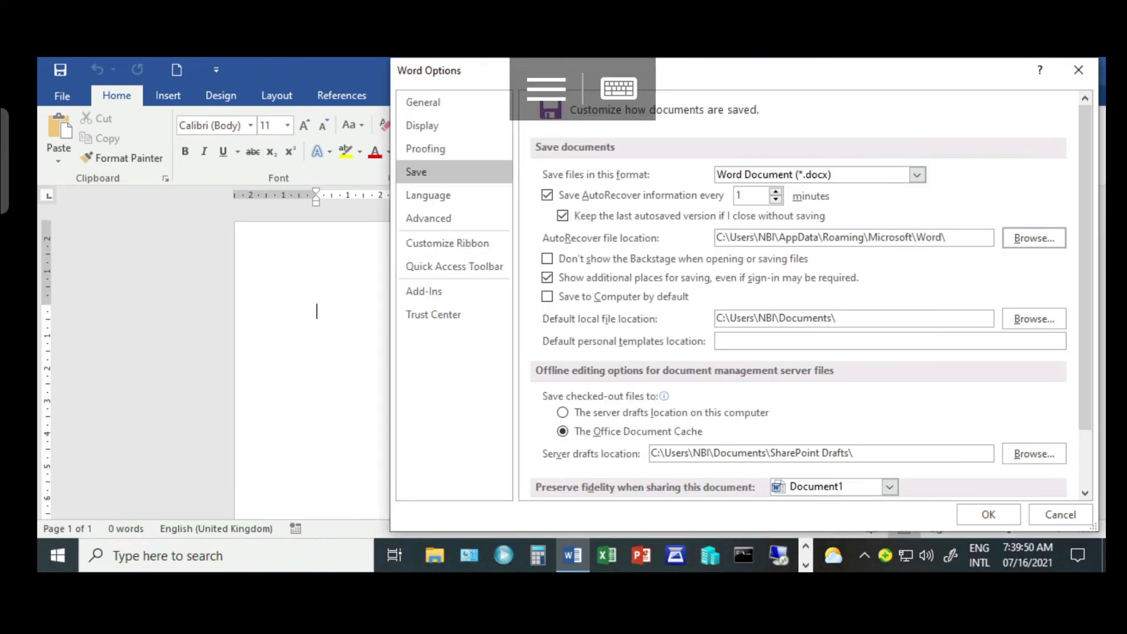
Close the Word Options dialog with its X button.
click(1077, 69)
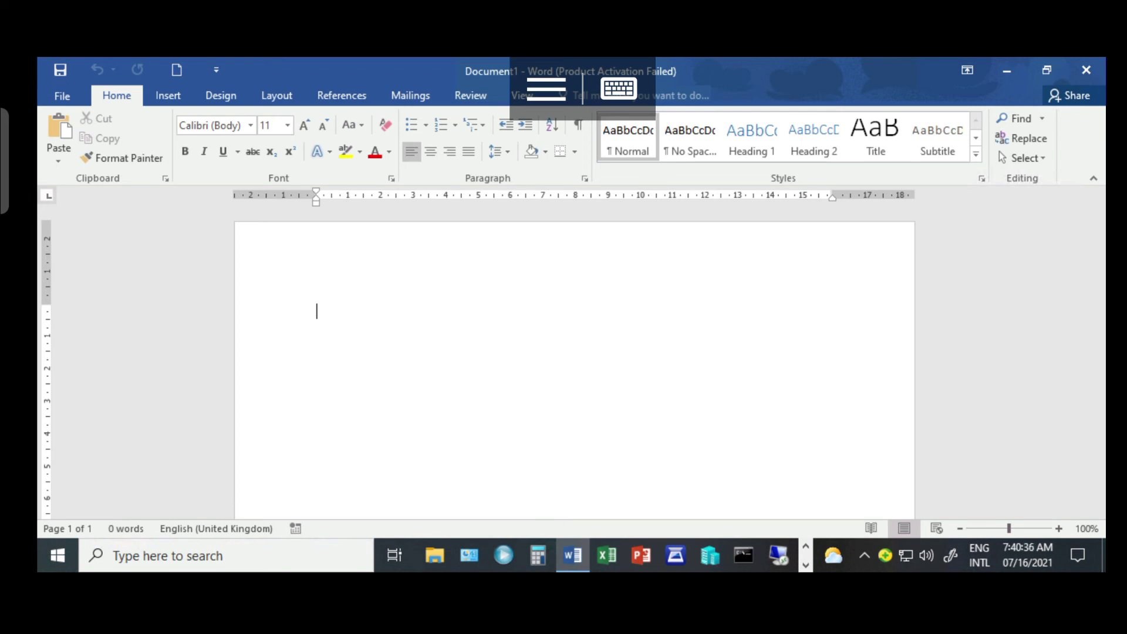
Reopen Word Options at Save and toggle the AutoRecover checkbox off and back on.
click(62, 95)
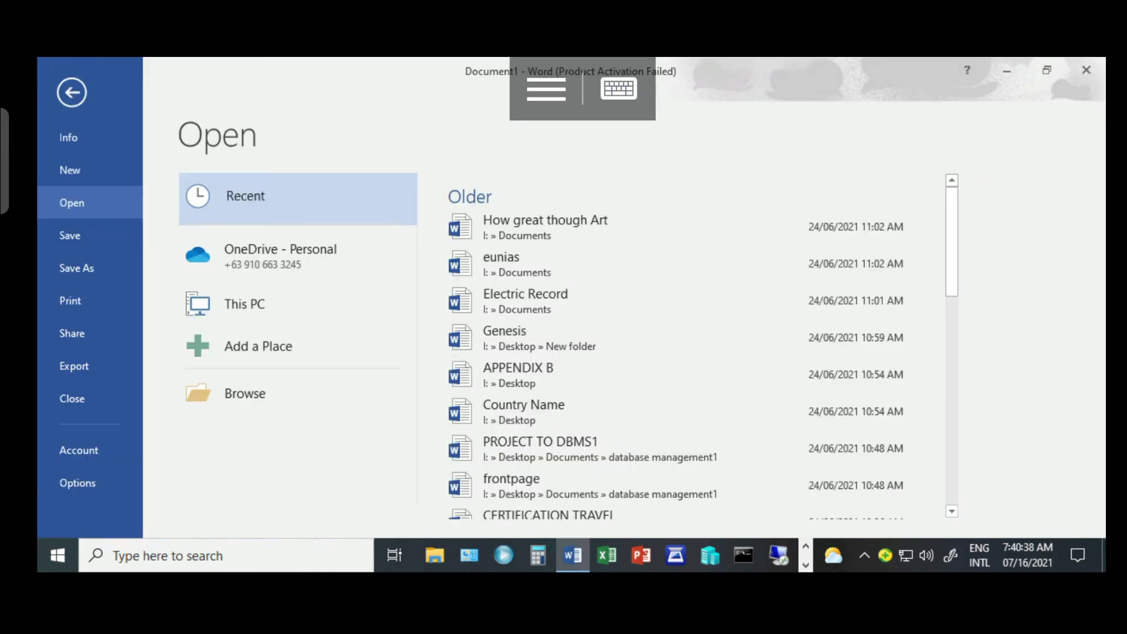
click(71, 92)
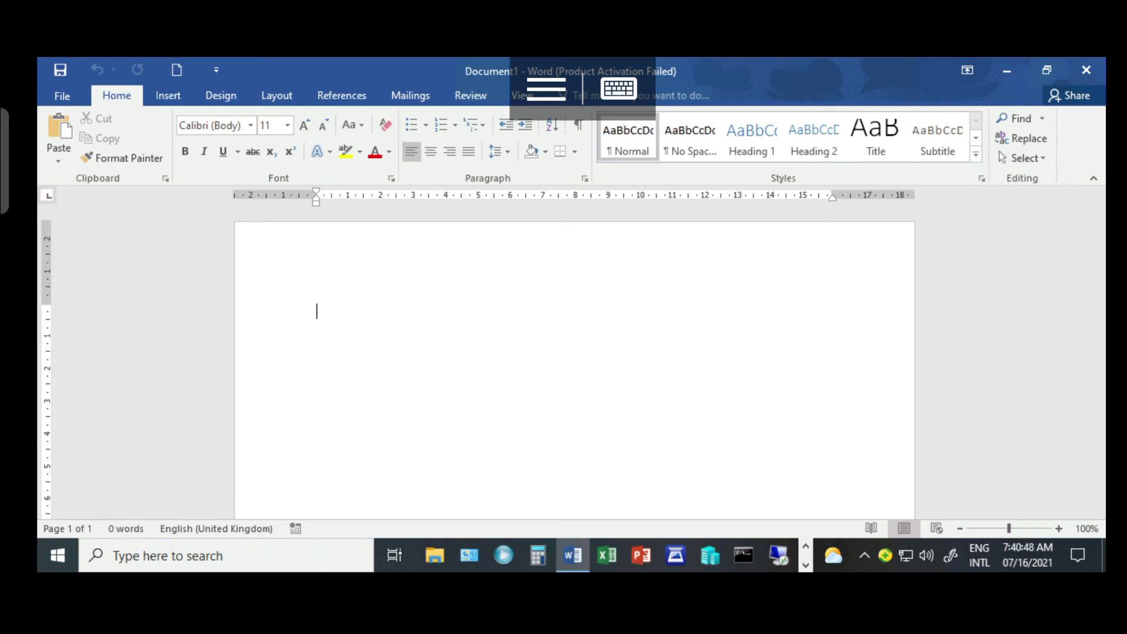
click(62, 95)
click(81, 492)
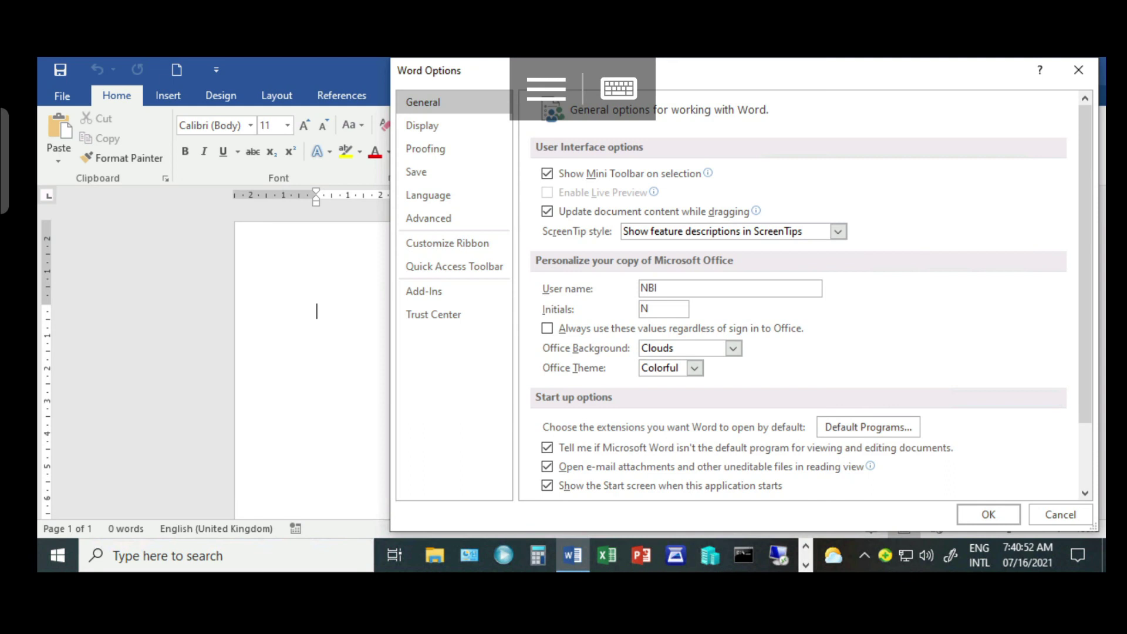
click(416, 171)
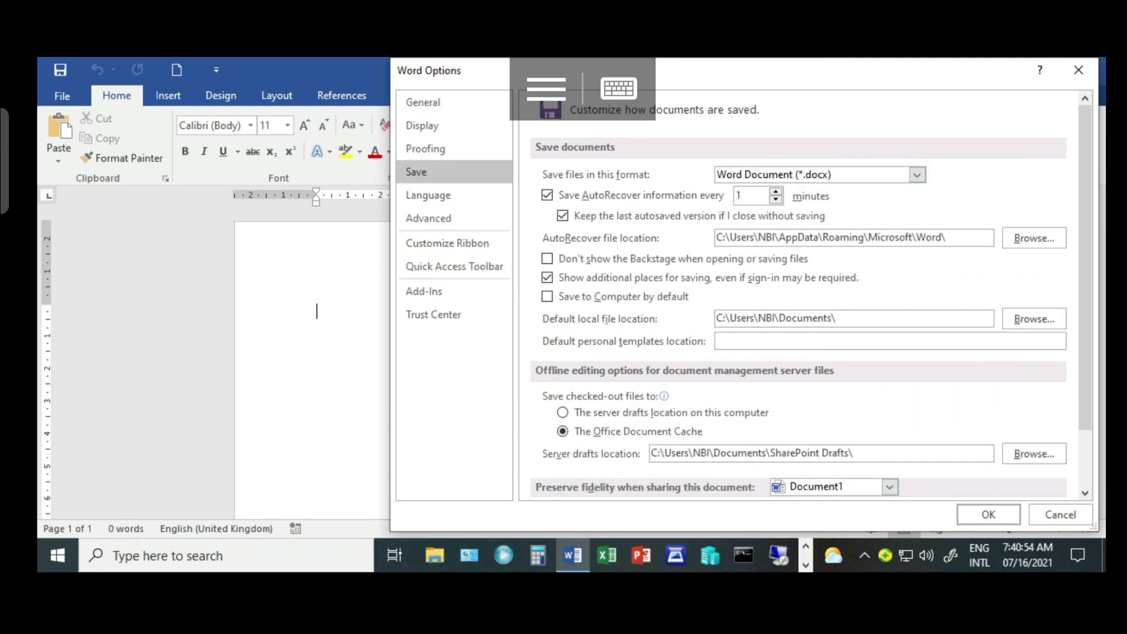
click(547, 195)
click(547, 195)
Confirm Word Options with OK, then close Word 2016.
click(988, 514)
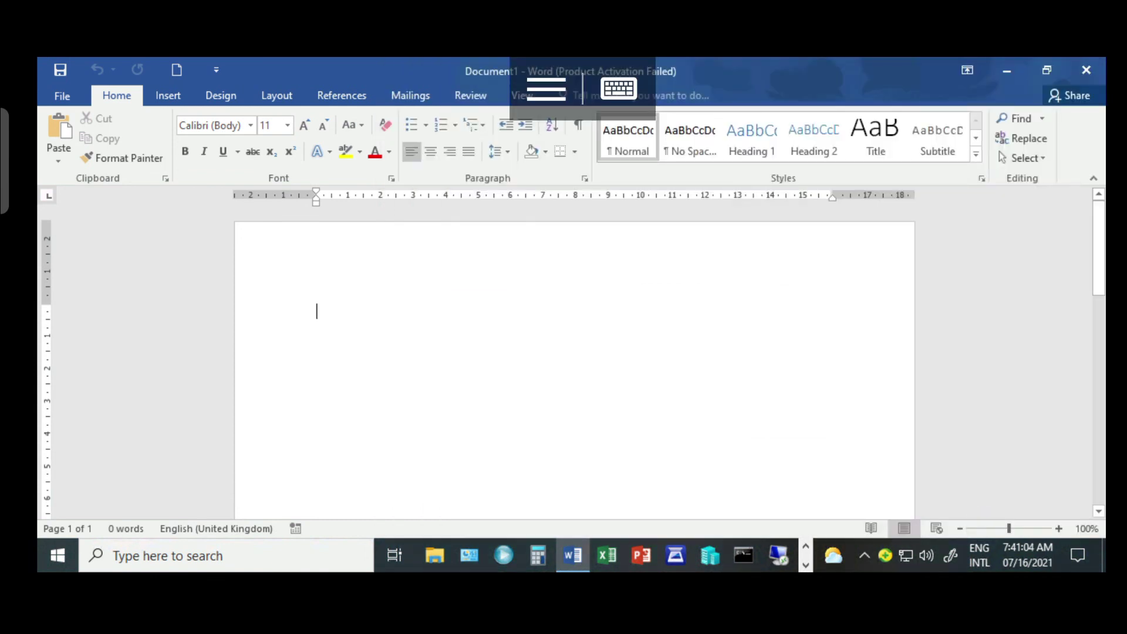
click(1069, 95)
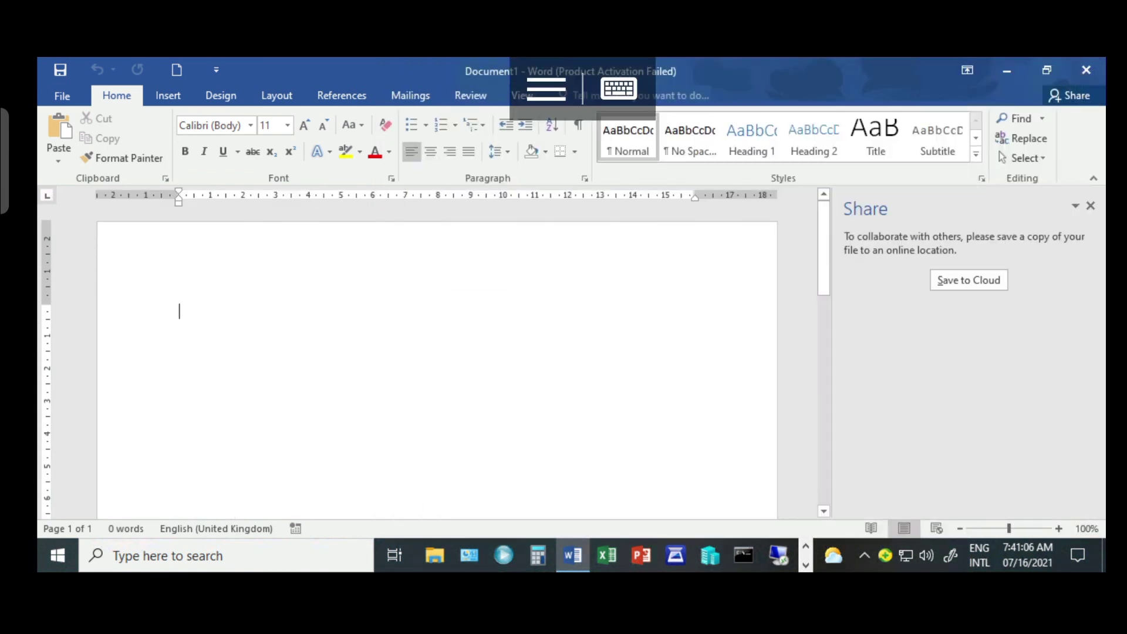
click(1086, 70)
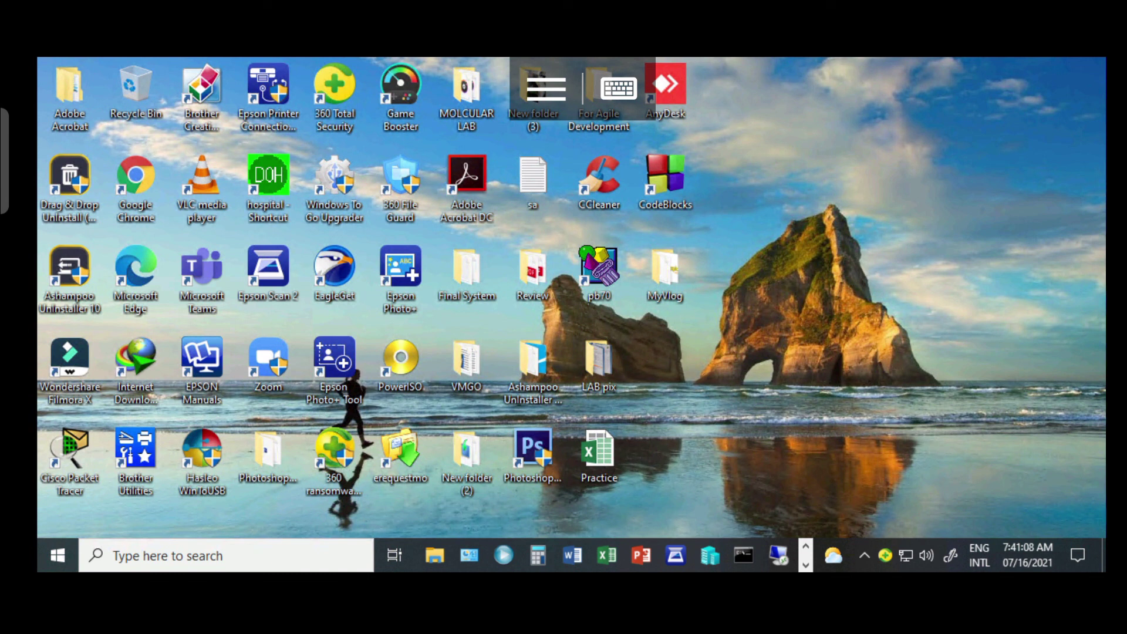